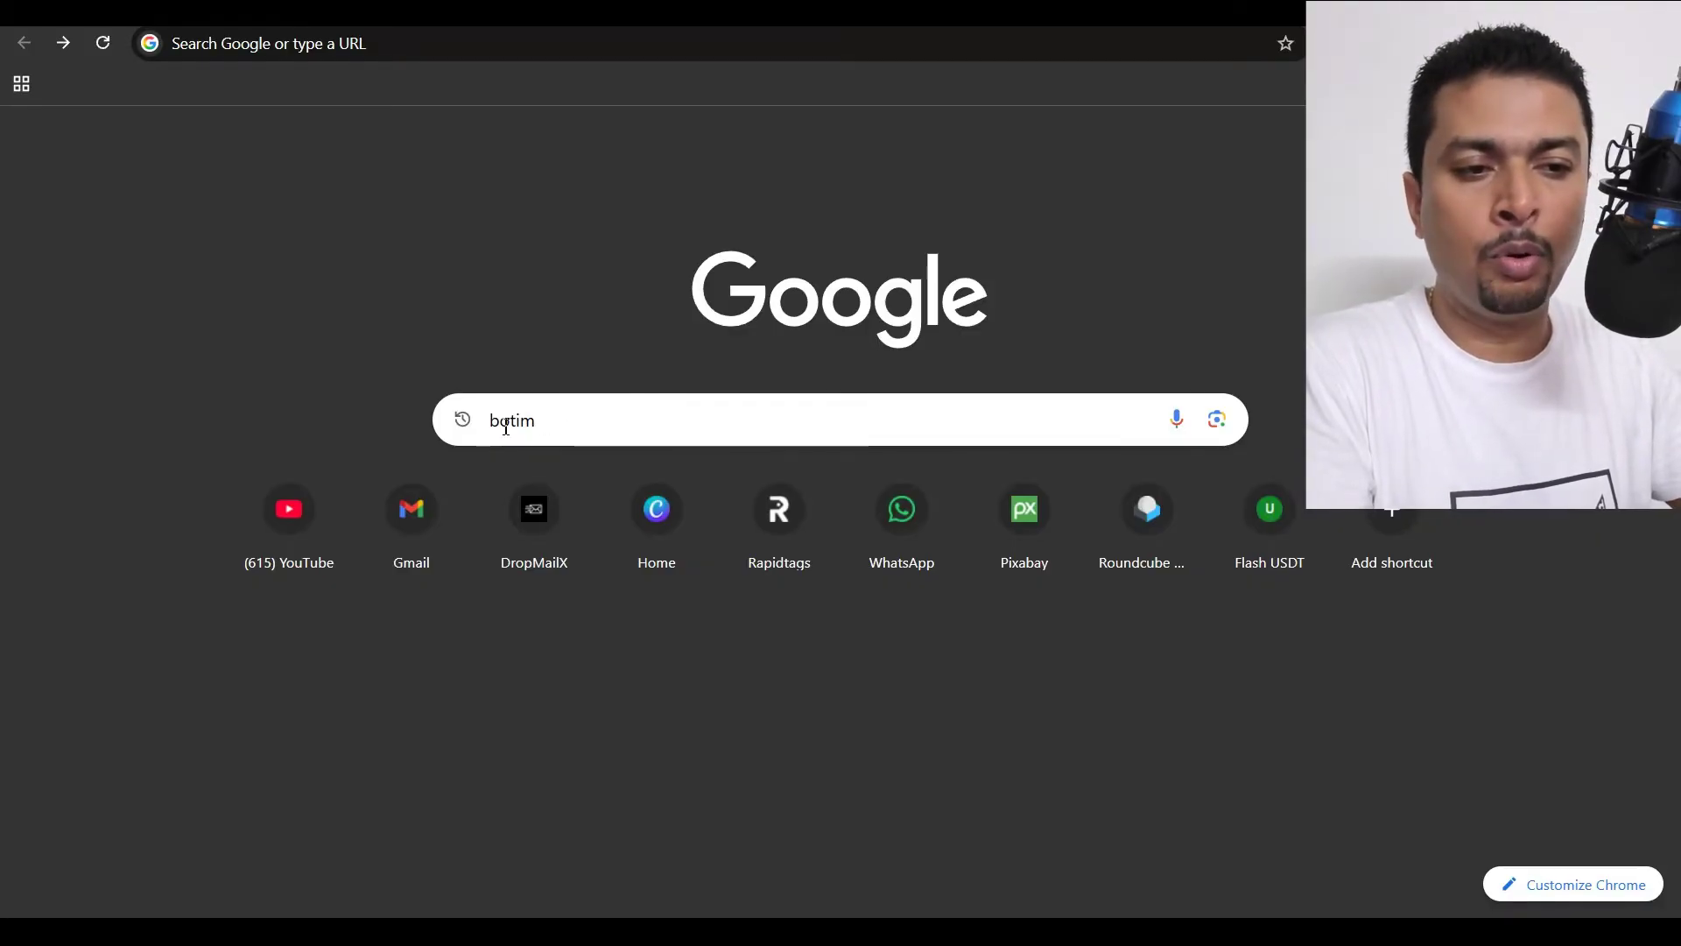
Search Google for 'botim web' and open the web.botim.me login page
click(554, 421)
click(522, 519)
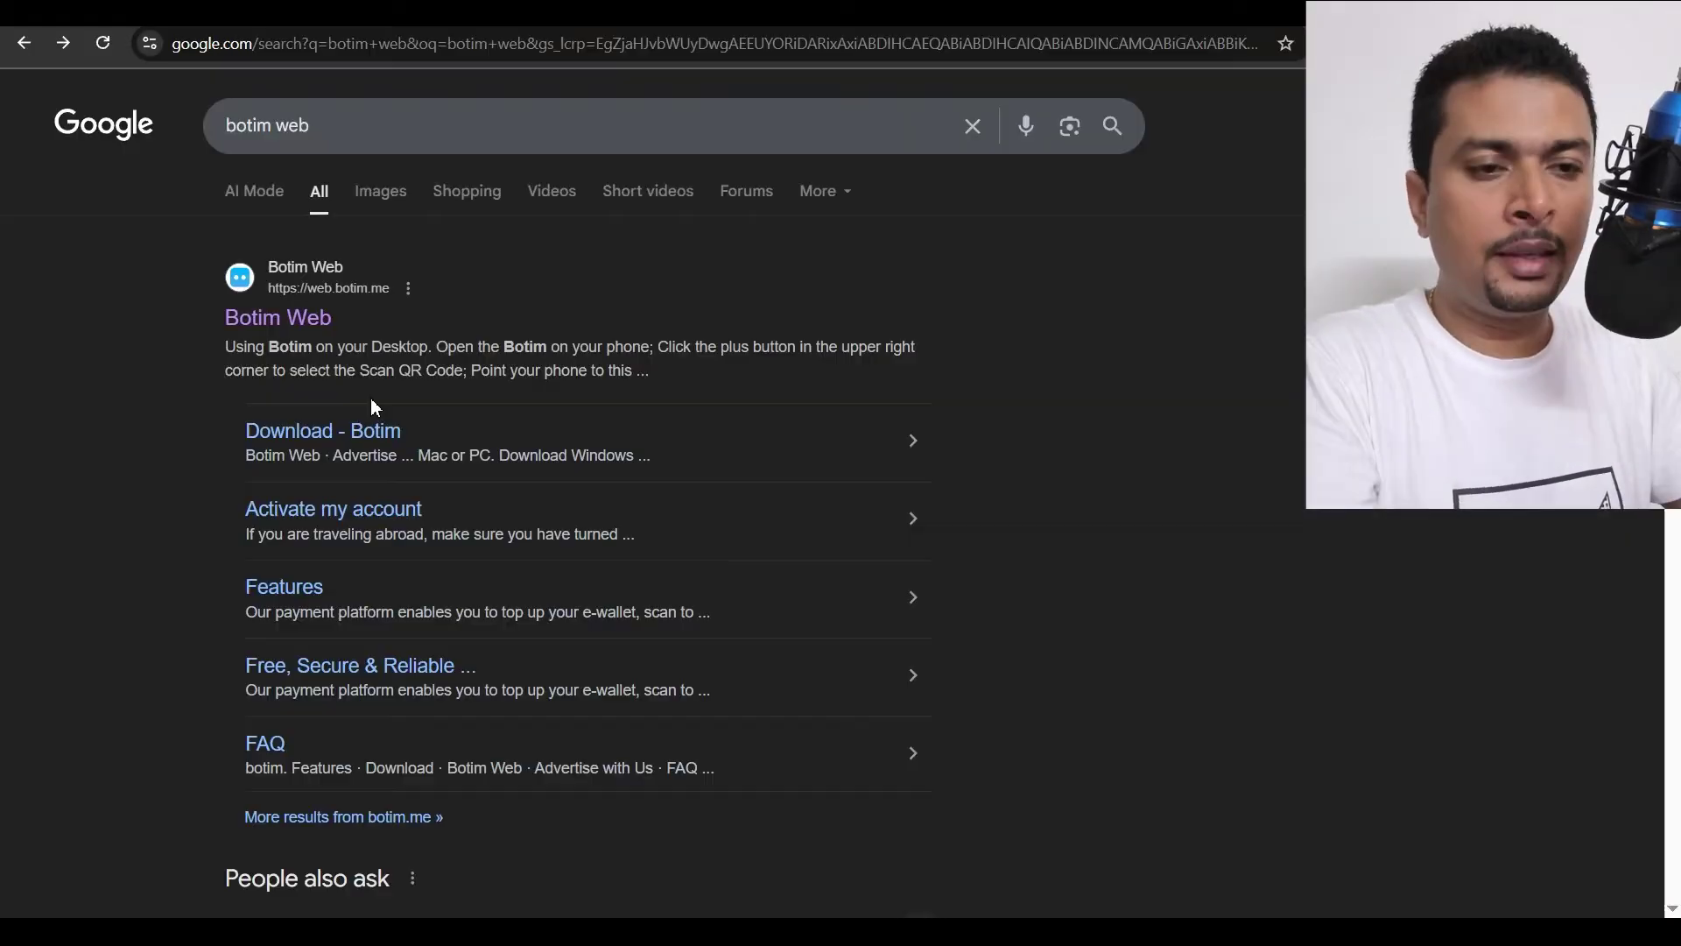
click(287, 324)
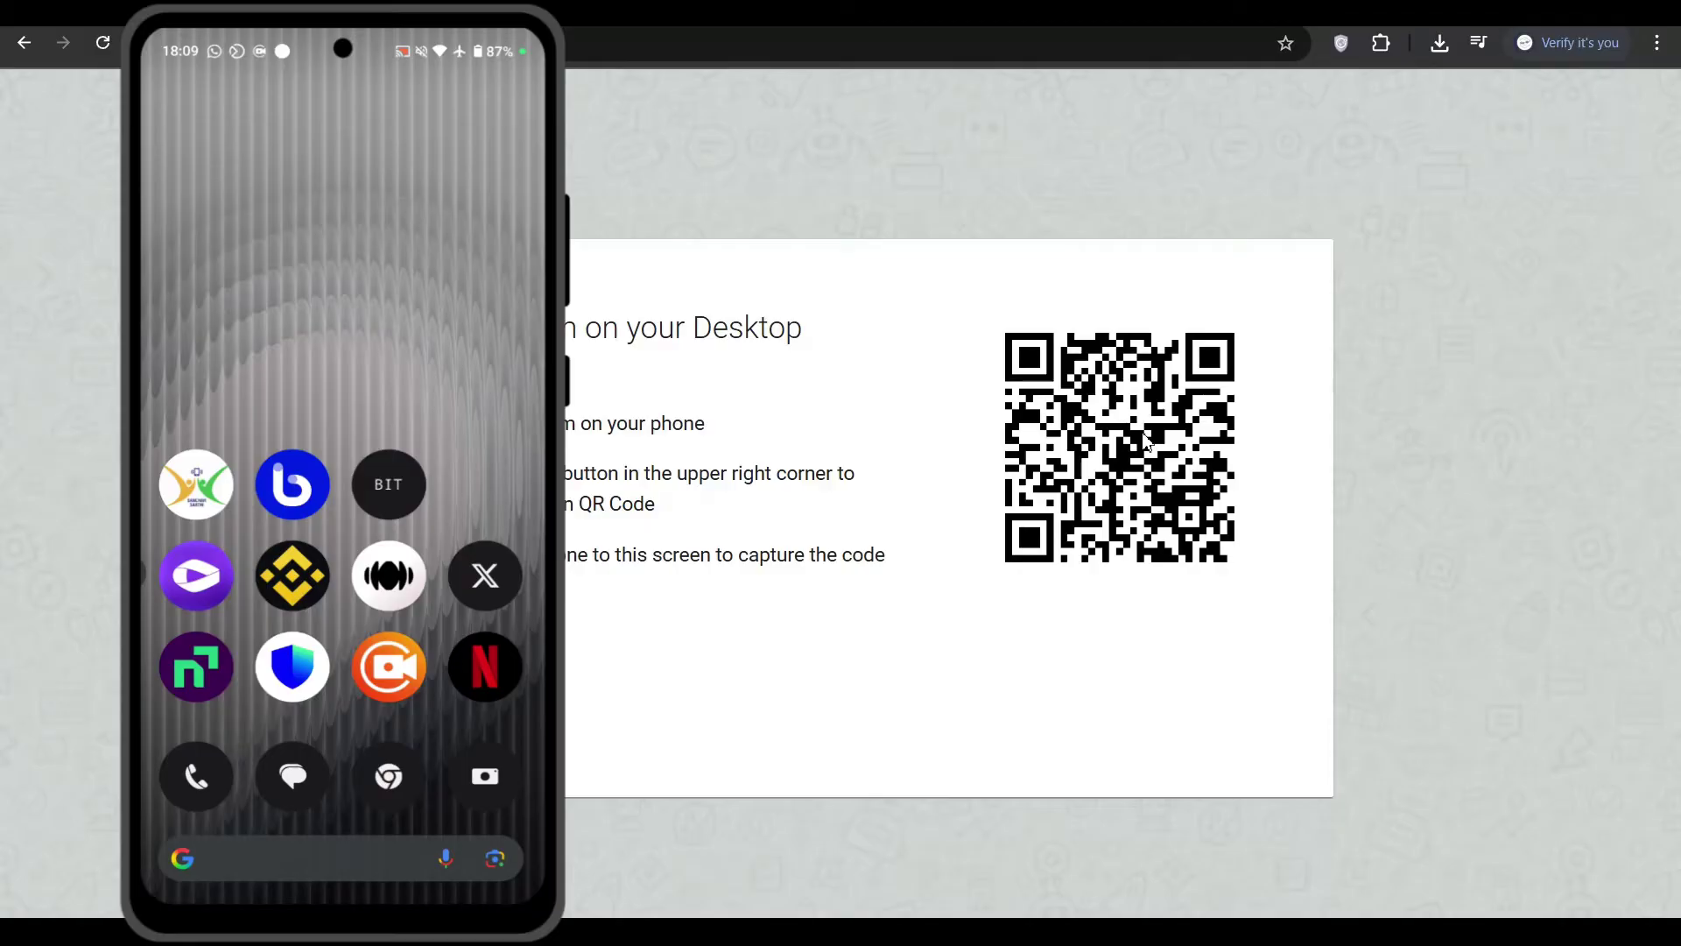
Start the Botim phone app's desktop QR scanner from the profile page, with camera access allowed
click(291, 484)
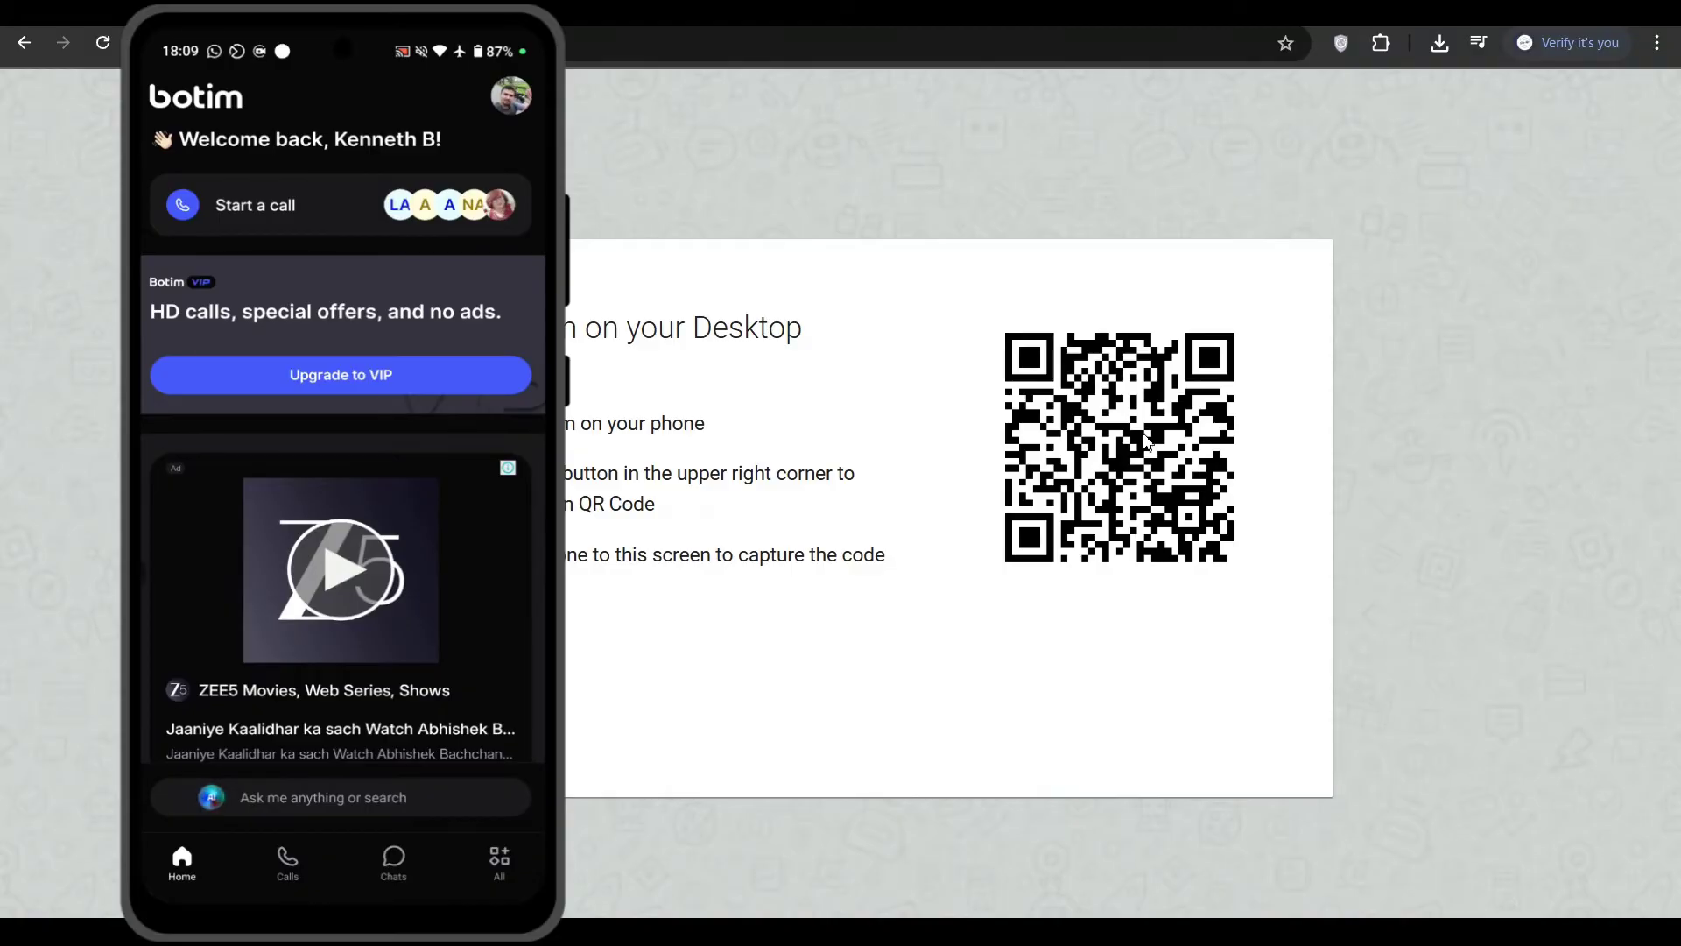
click(510, 97)
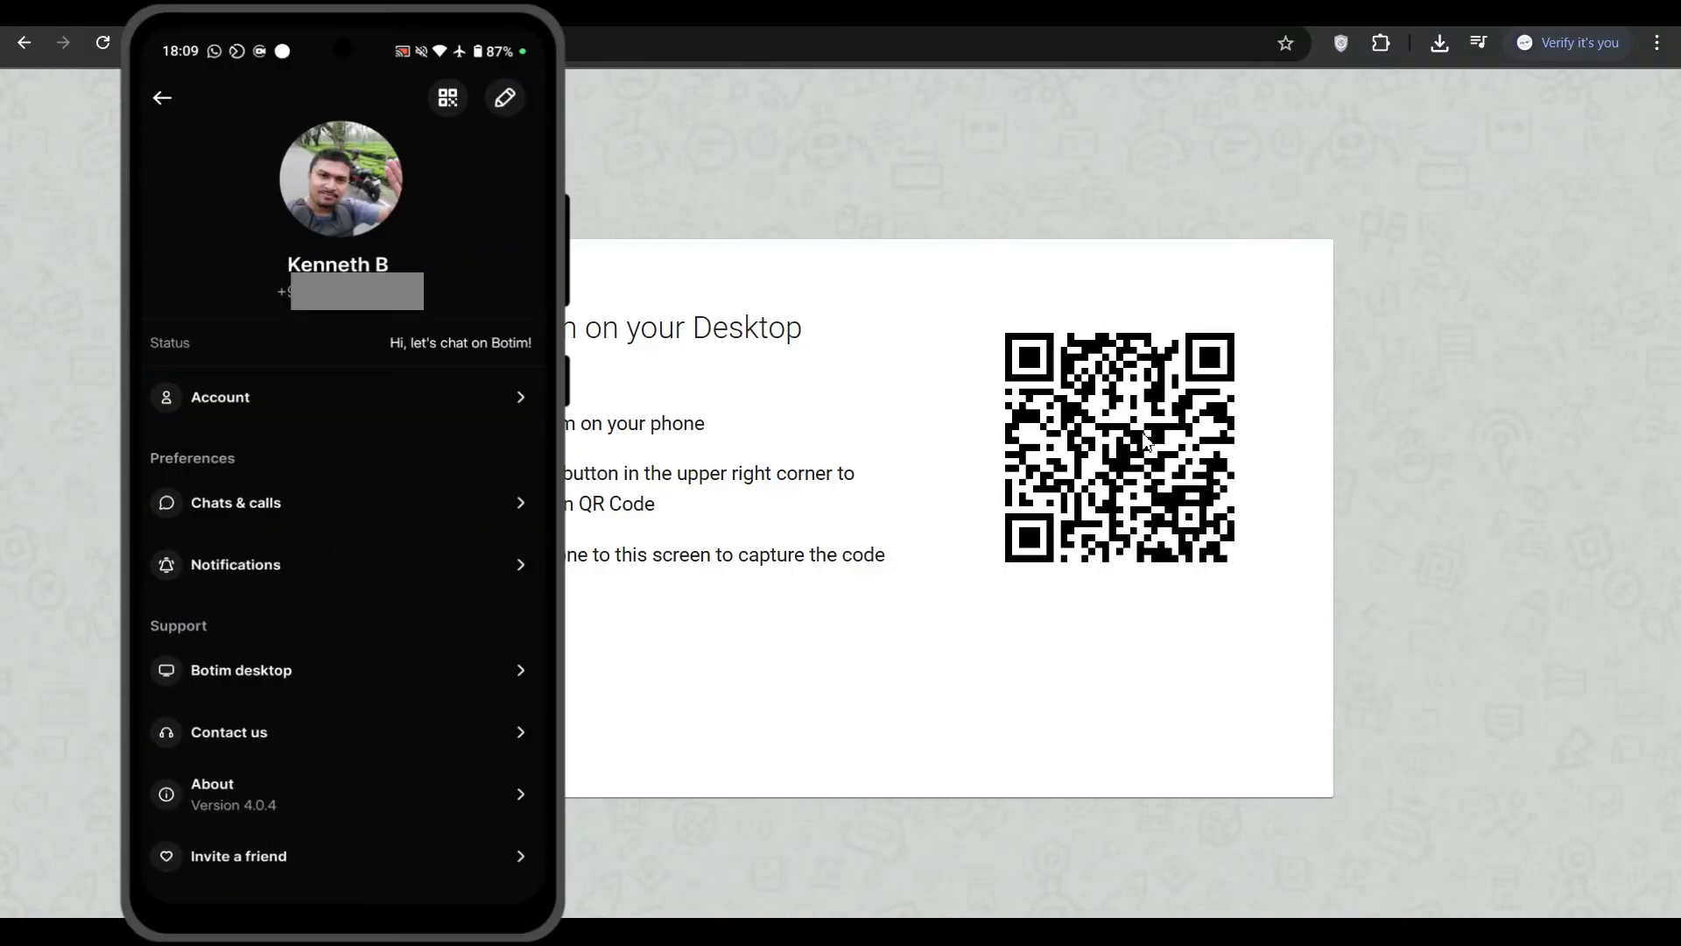
click(448, 97)
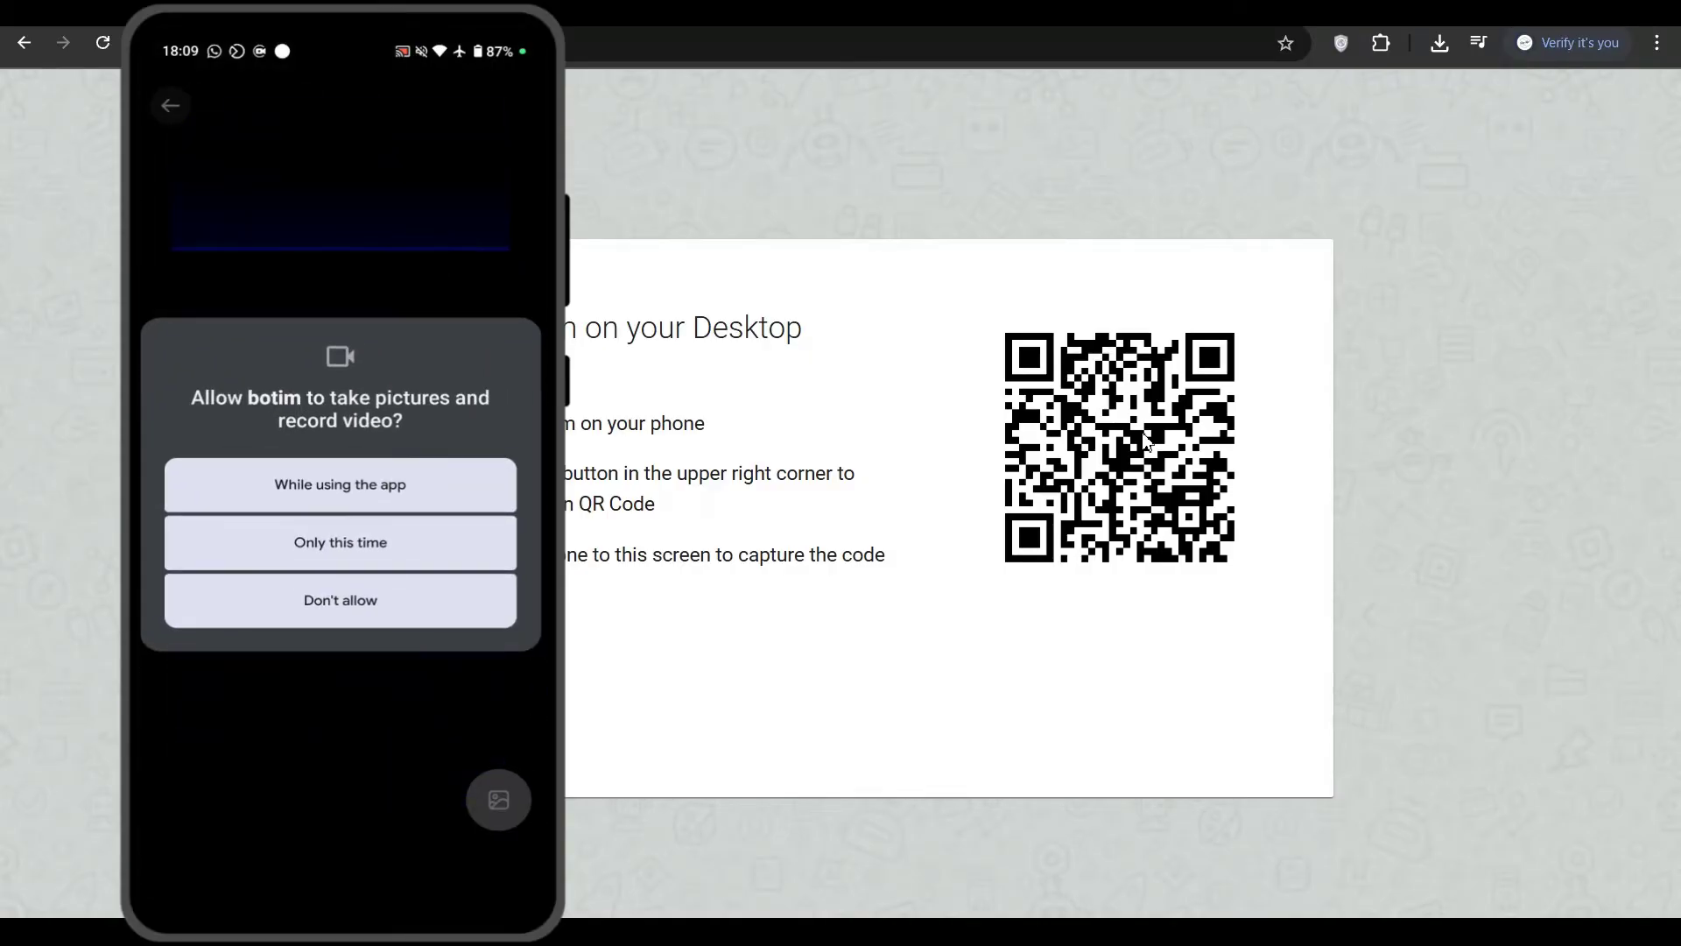
click(341, 483)
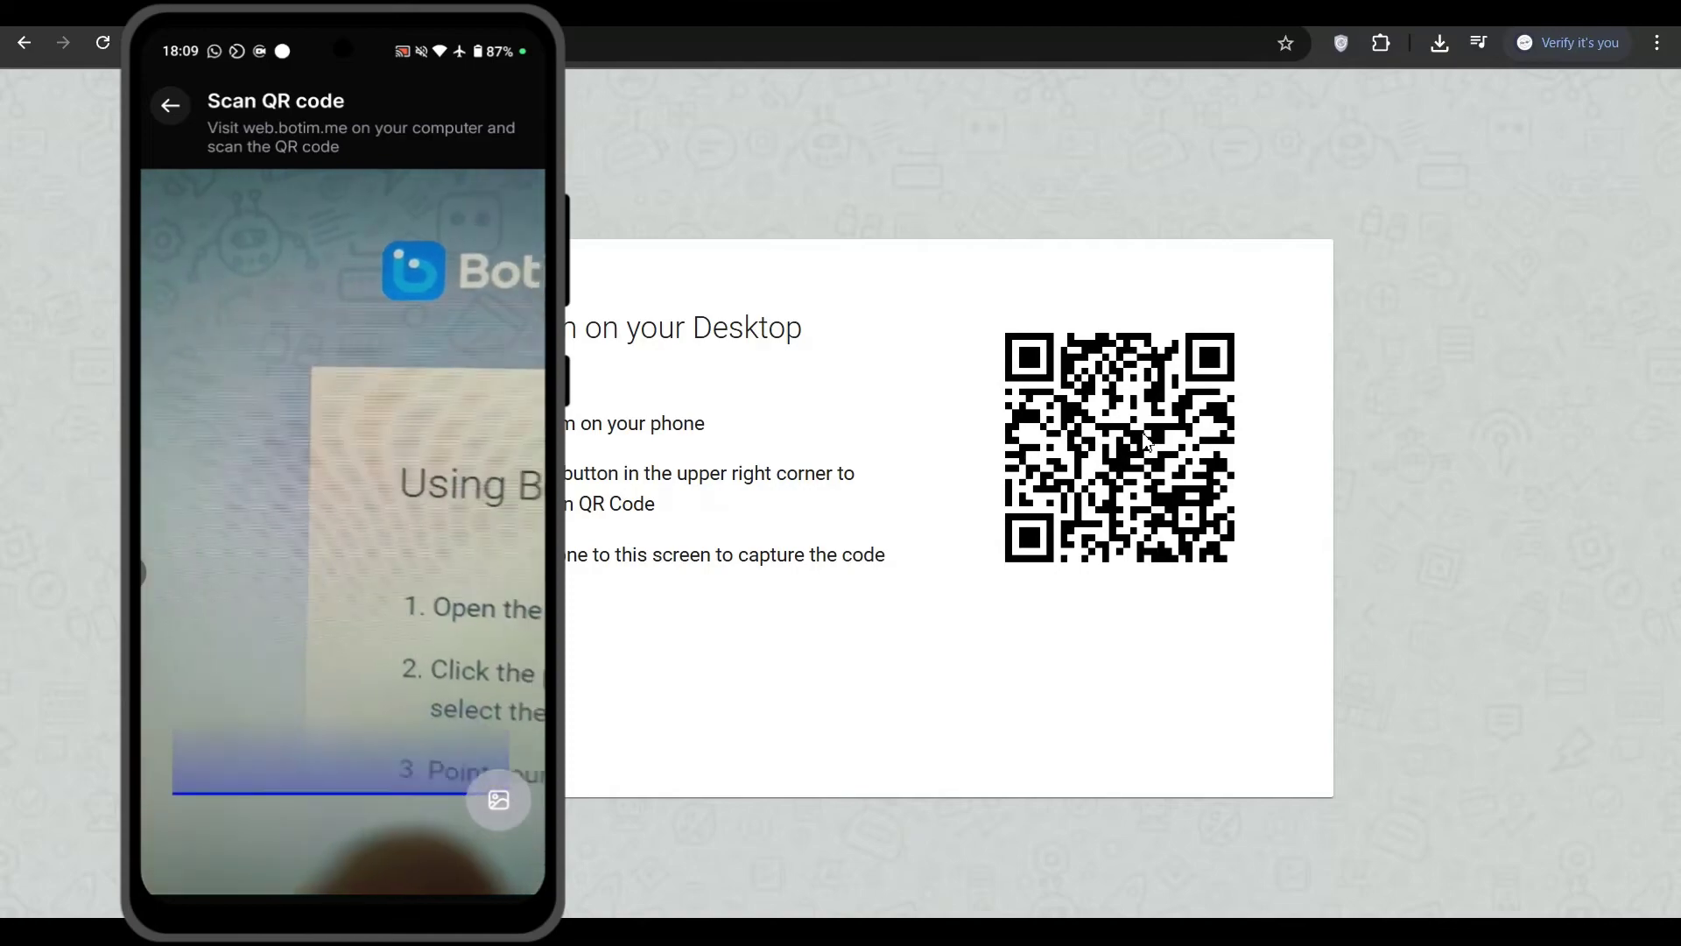